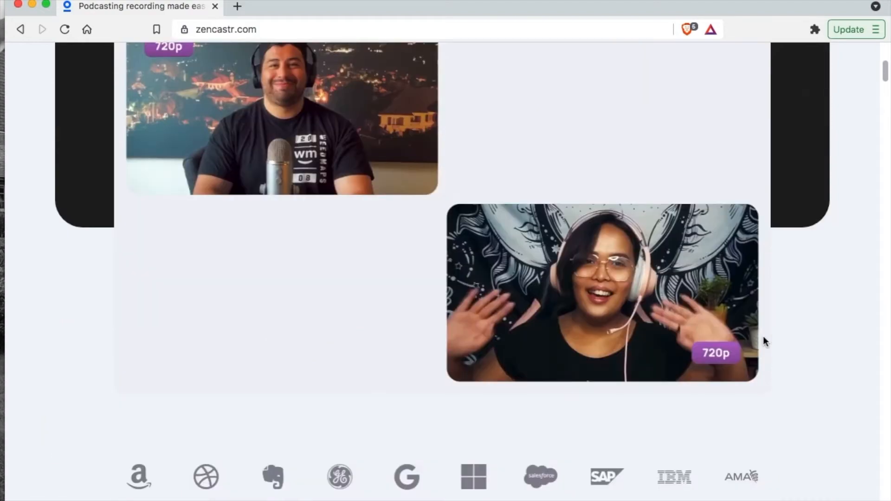
Log in to the Zencastr account with the saved username and password
scroll(765, 341, down, 7)
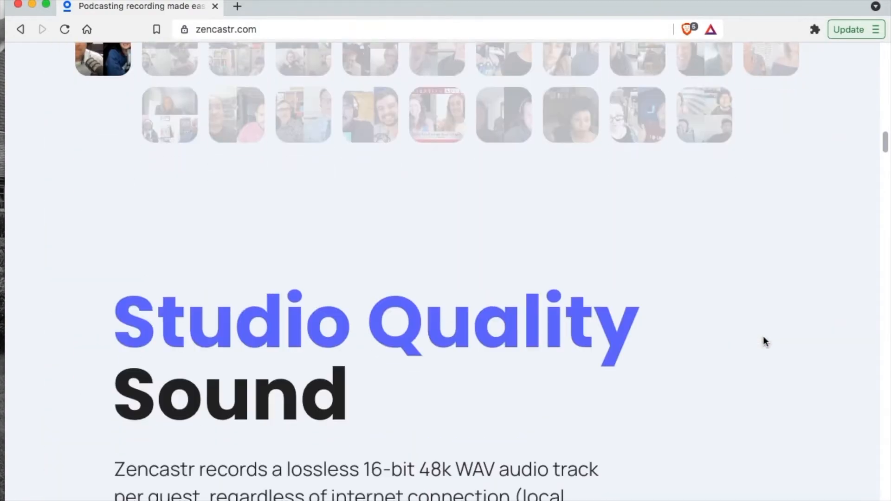
scroll(765, 341, up, 6)
scroll(763, 338, up, 15)
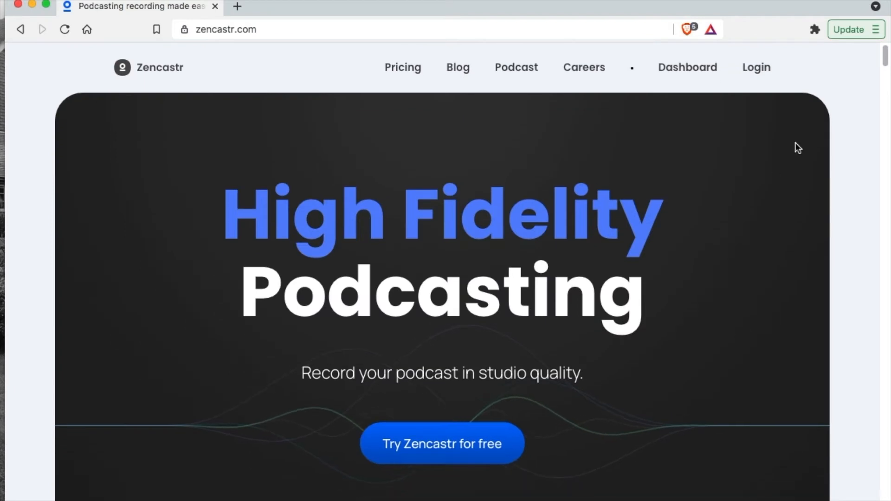
click(761, 69)
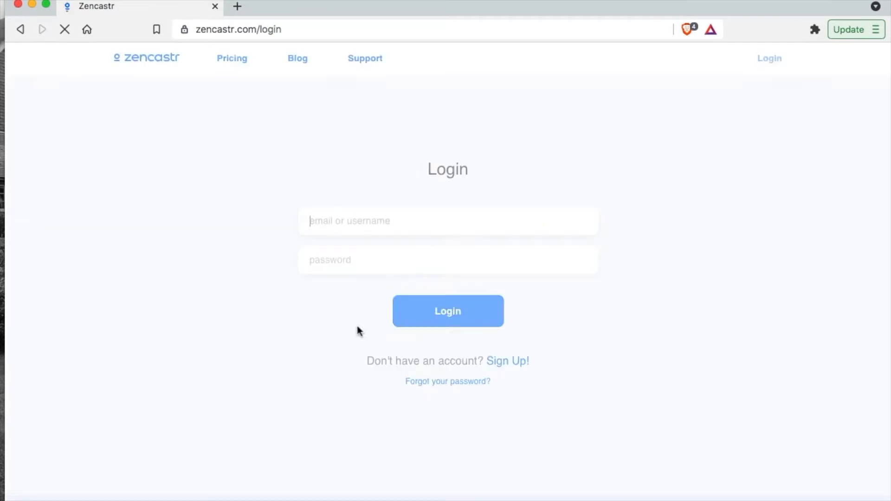
click(478, 222)
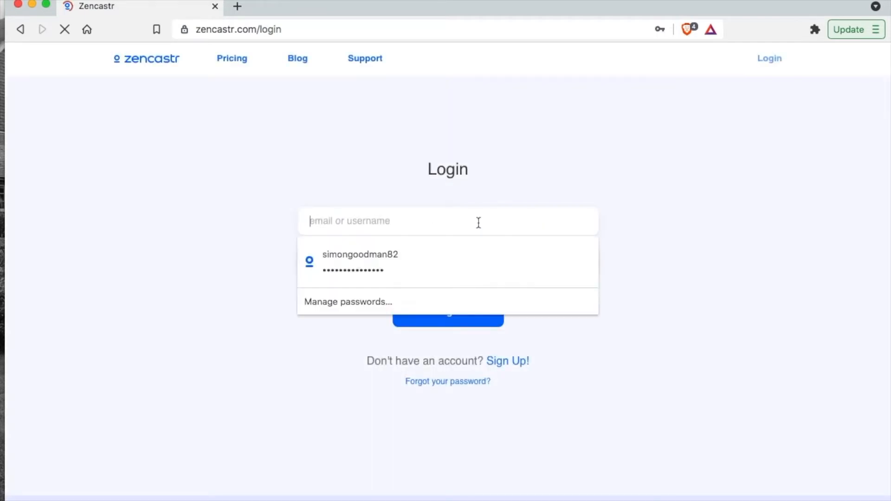
click(437, 250)
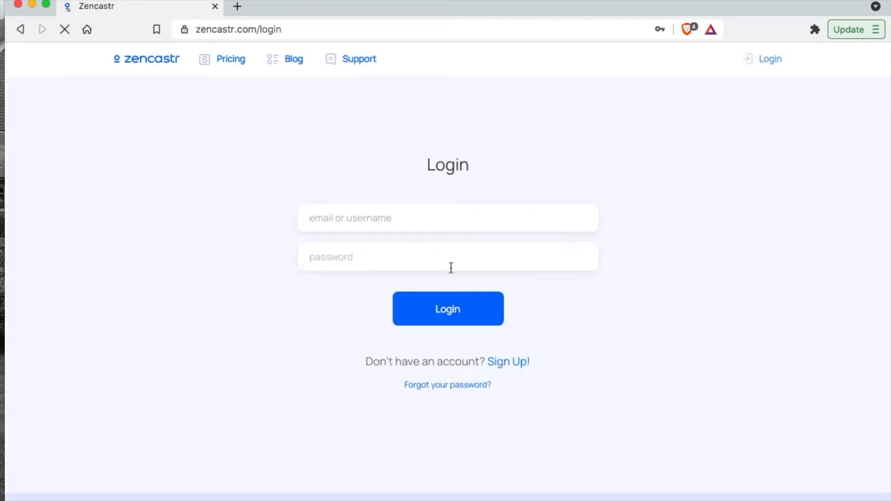
click(465, 301)
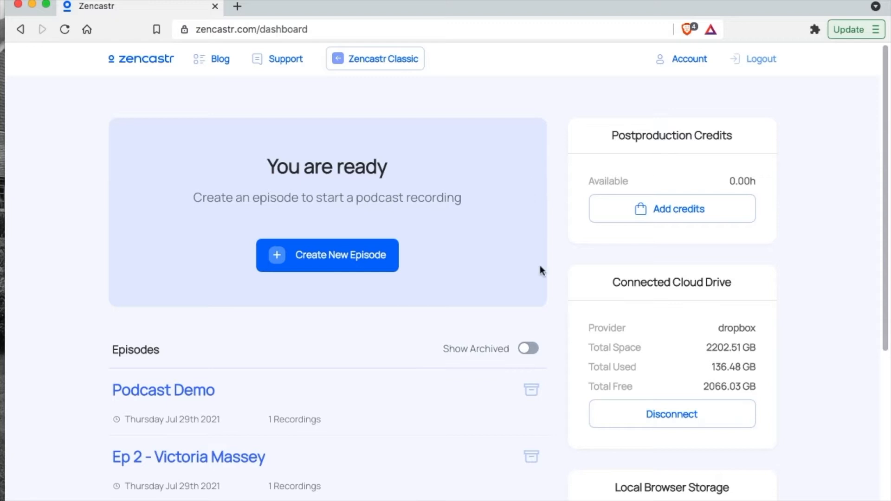
Review the dashboard's episode list, postproduction credits, connected cloud drive and local browser storage
scroll(556, 350, down, 2)
scroll(556, 349, up, 1)
scroll(556, 349, up, 1)
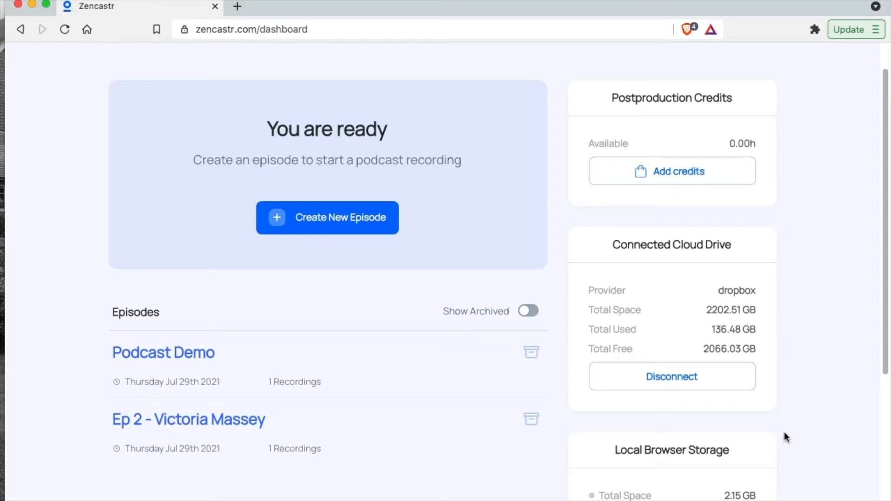
scroll(784, 434, down, 3)
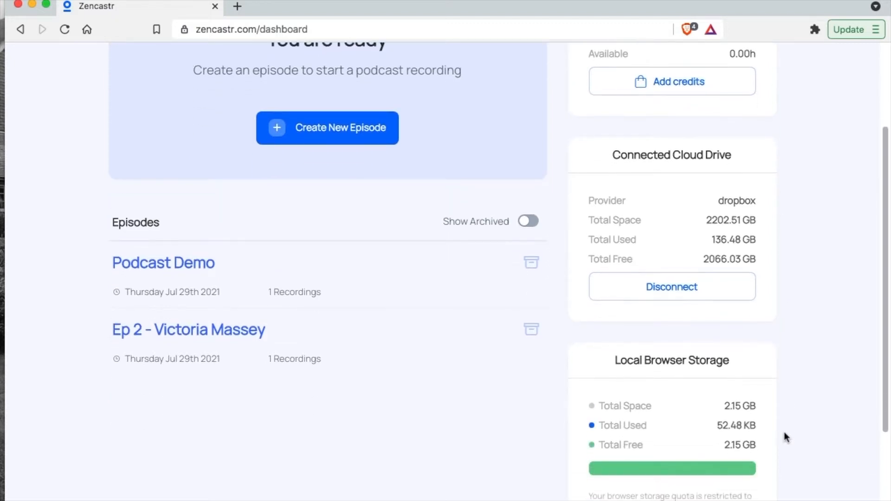
scroll(784, 433, down, 2)
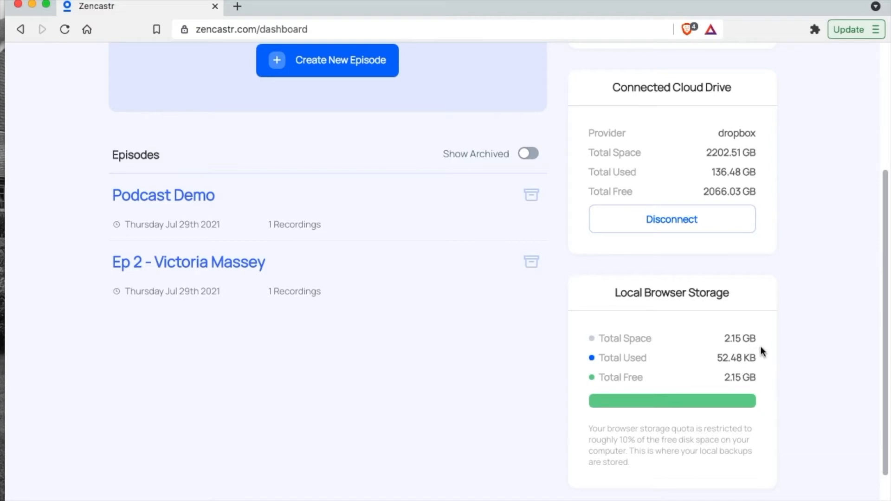
scroll(775, 327, up, 5)
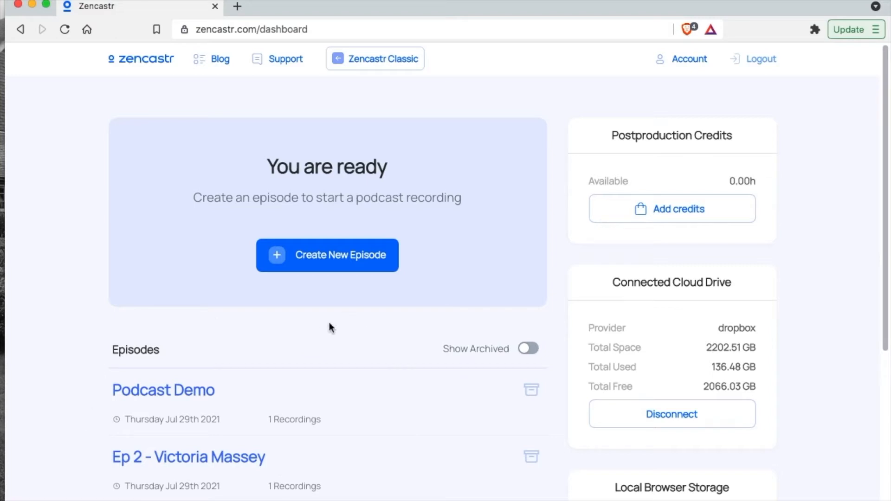
Create a new episode named "Podcast Demo 2" that records audio only
click(323, 256)
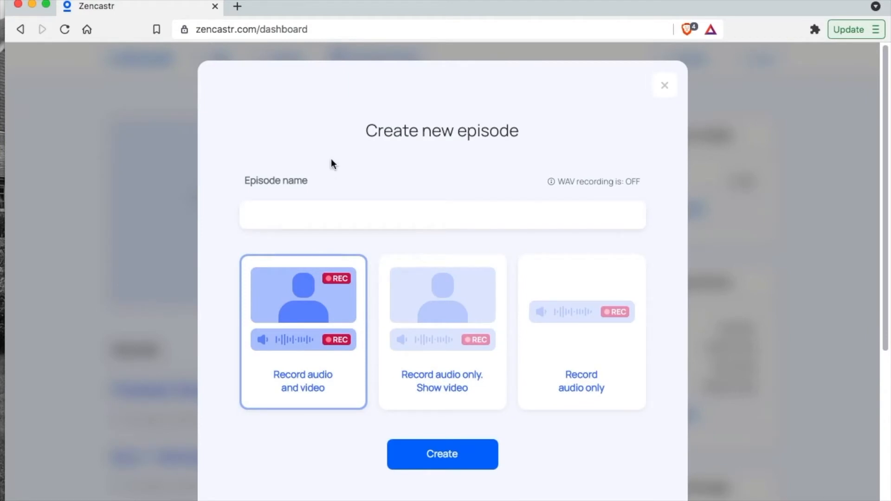
text(Podcast Demo 2)
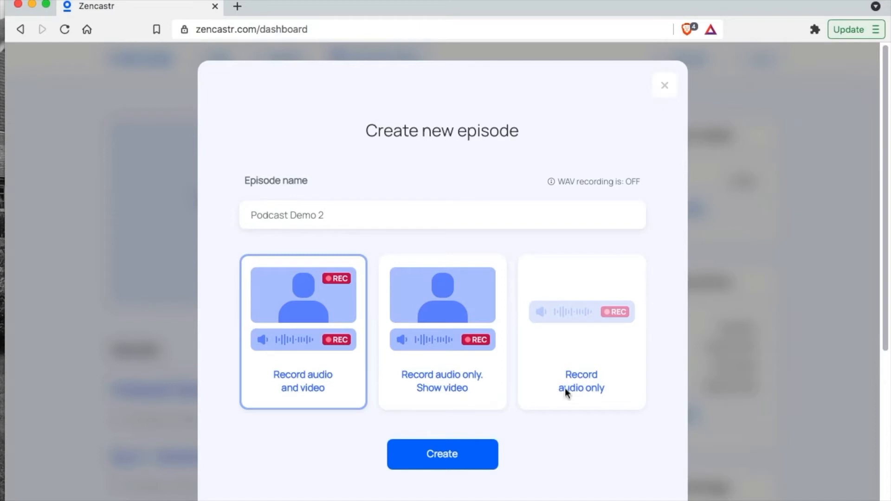
click(620, 353)
click(455, 447)
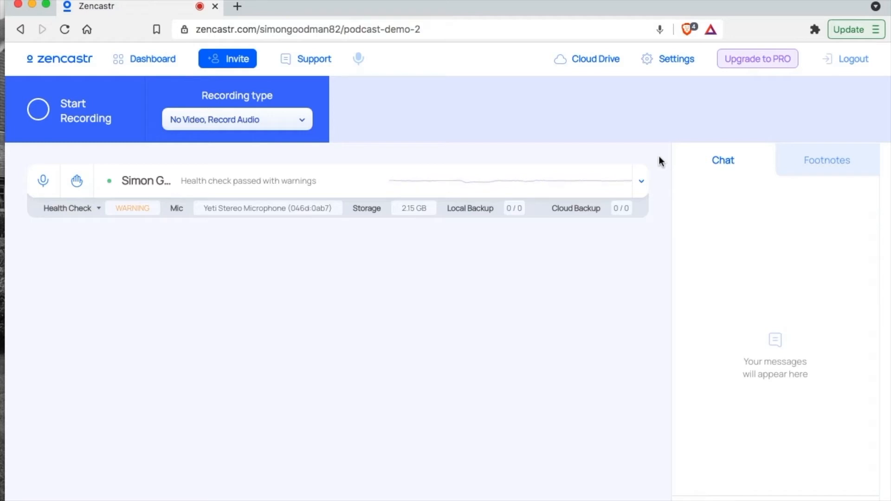
Choose the Yeti Stereo Microphone as audio input in the audio/video settings and finish the settings
click(676, 60)
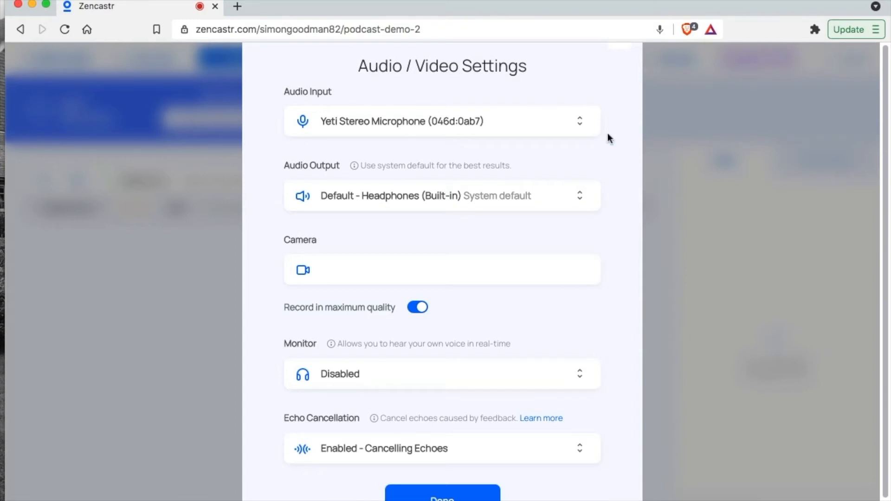
click(584, 121)
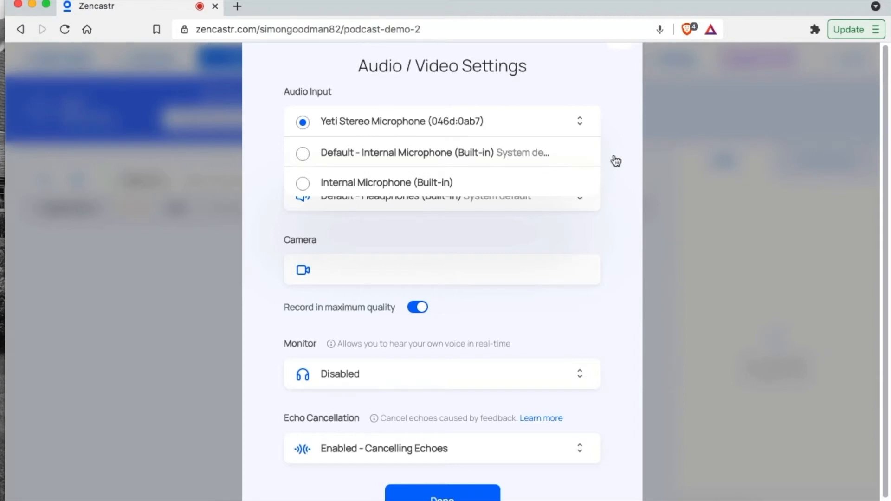
click(512, 122)
click(513, 122)
click(572, 218)
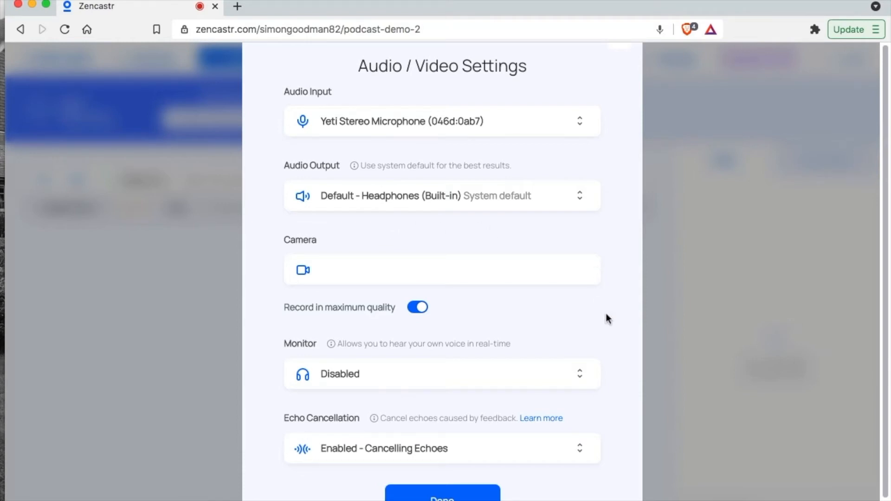
scroll(607, 318, down, 1)
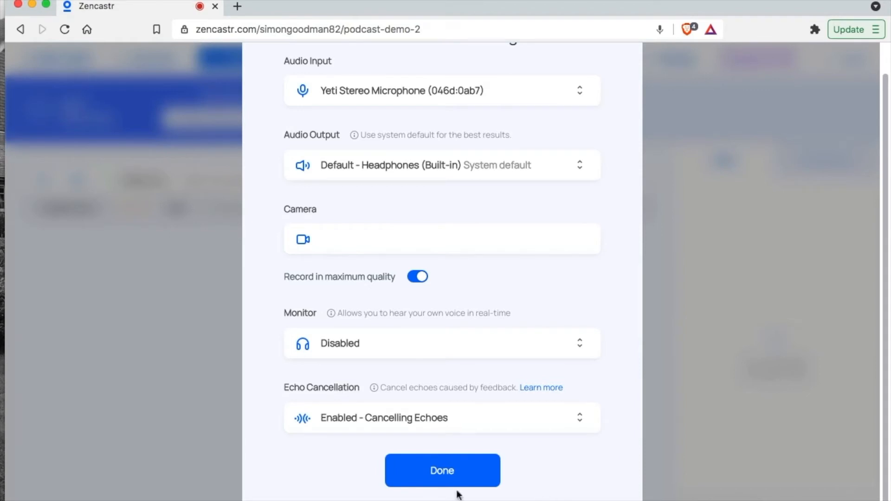
click(437, 470)
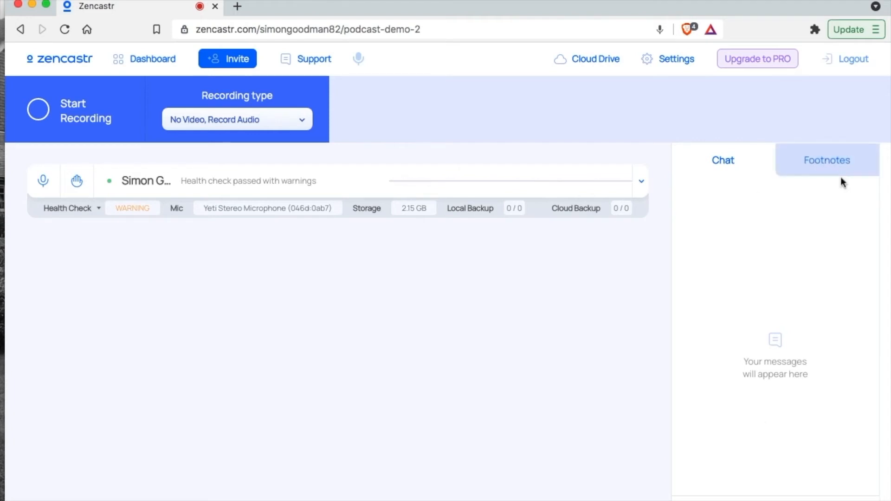
Show the episode's footnotes and copy the guest invite link, closing the invitation dialog
click(861, 166)
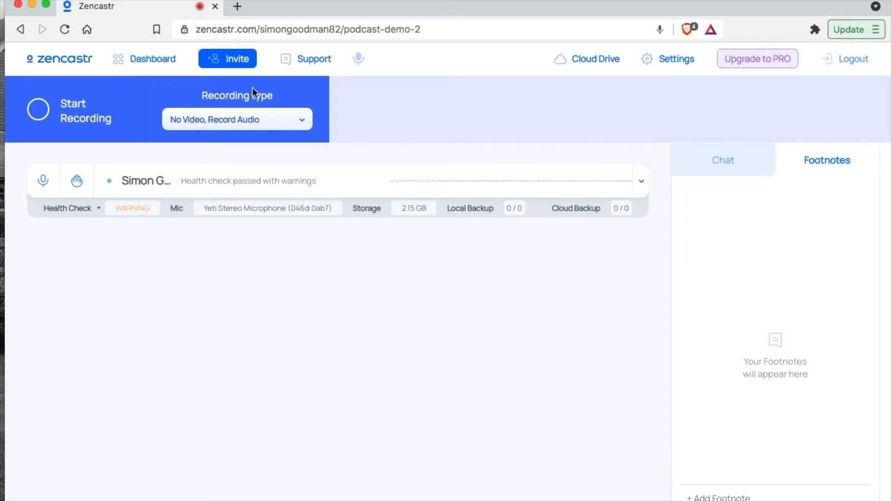
click(230, 61)
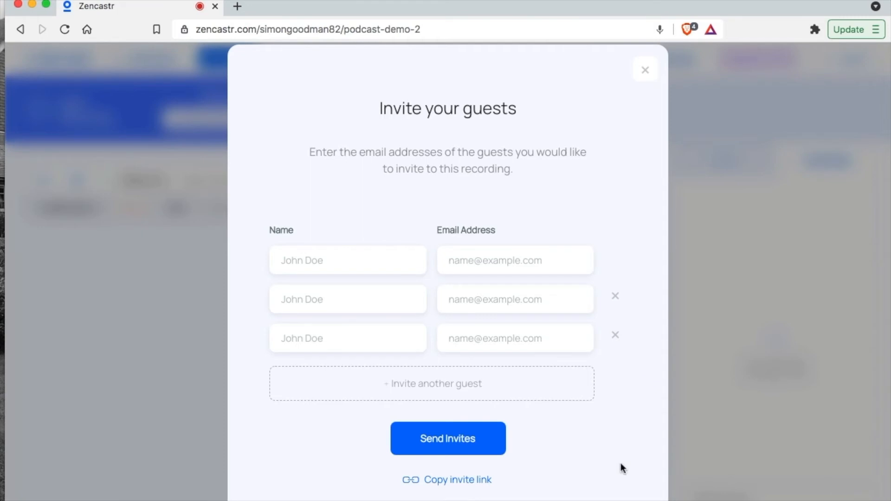
click(449, 483)
click(646, 72)
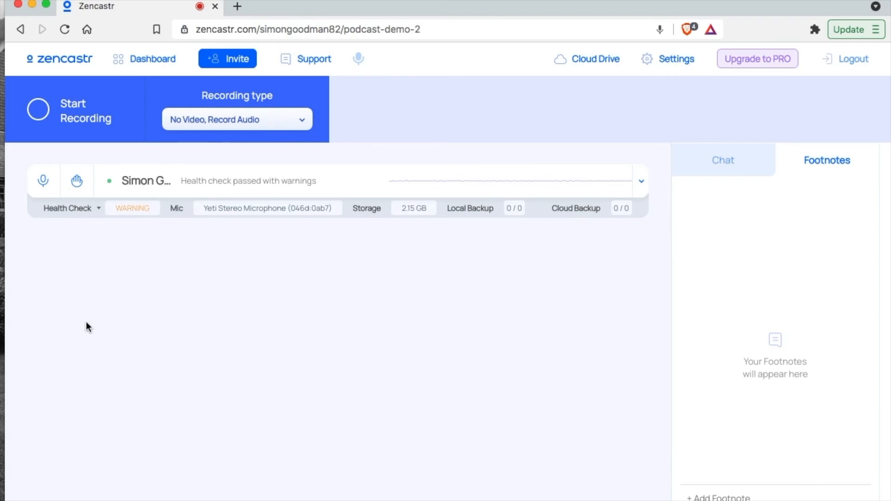
Record about 50 seconds of audio in the episode and stop the recording
click(57, 109)
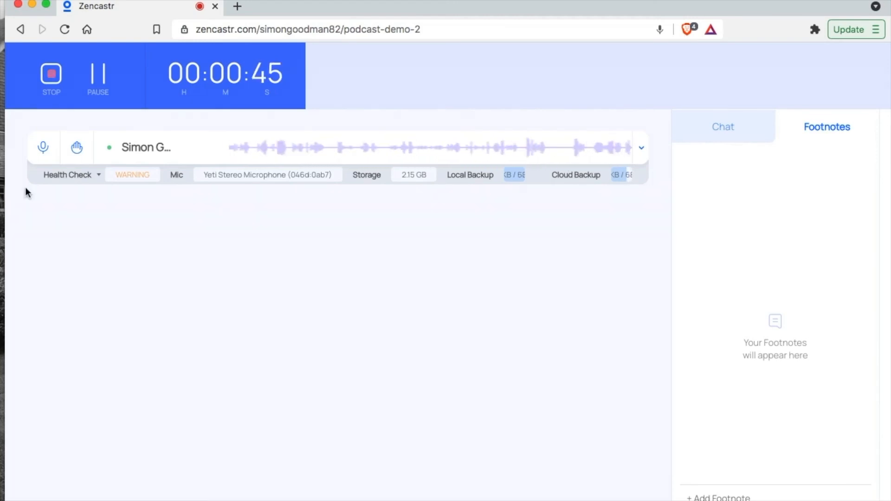
click(50, 91)
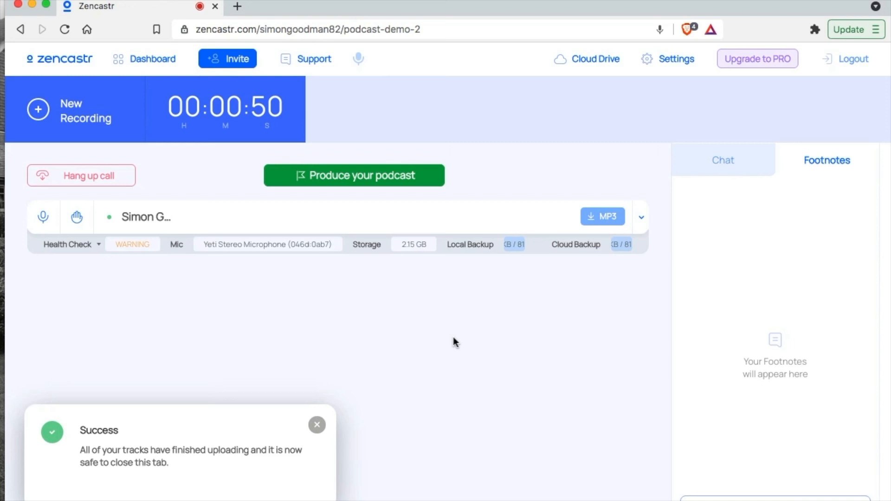
click(605, 220)
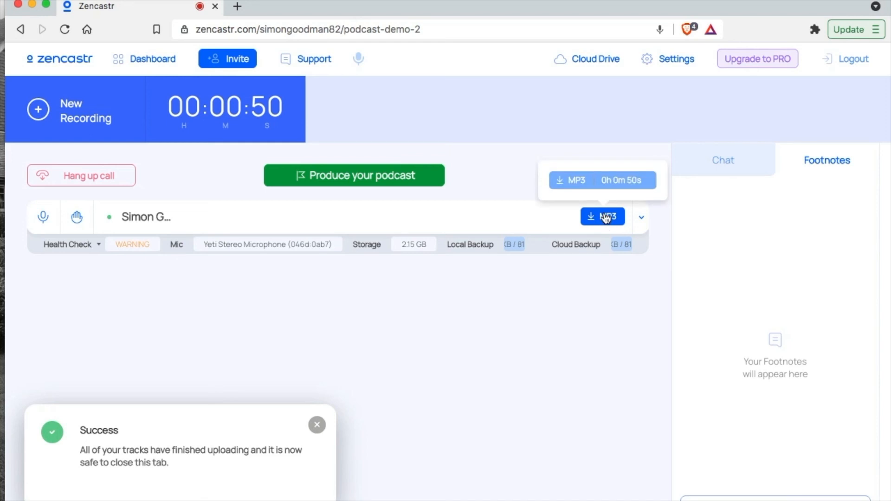
click(598, 186)
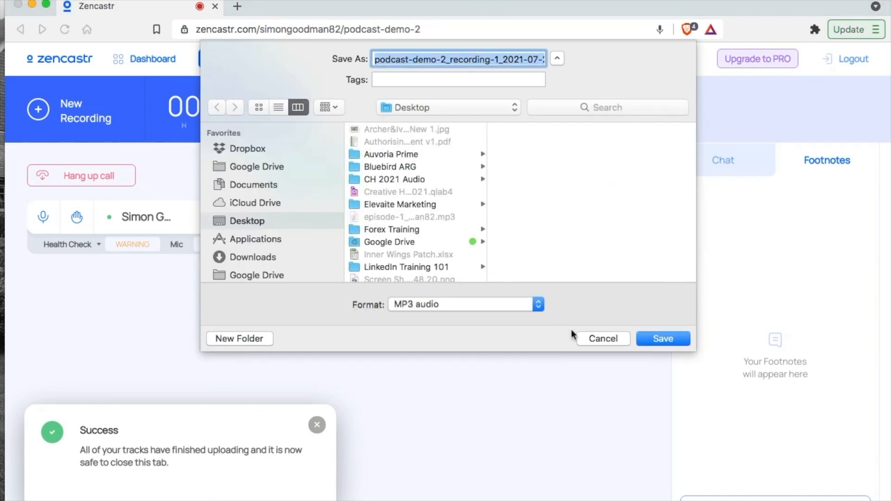
click(604, 339)
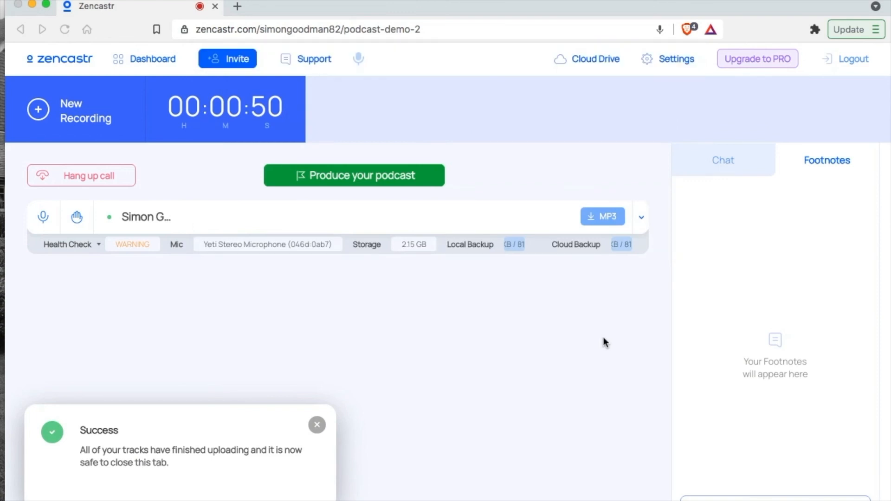